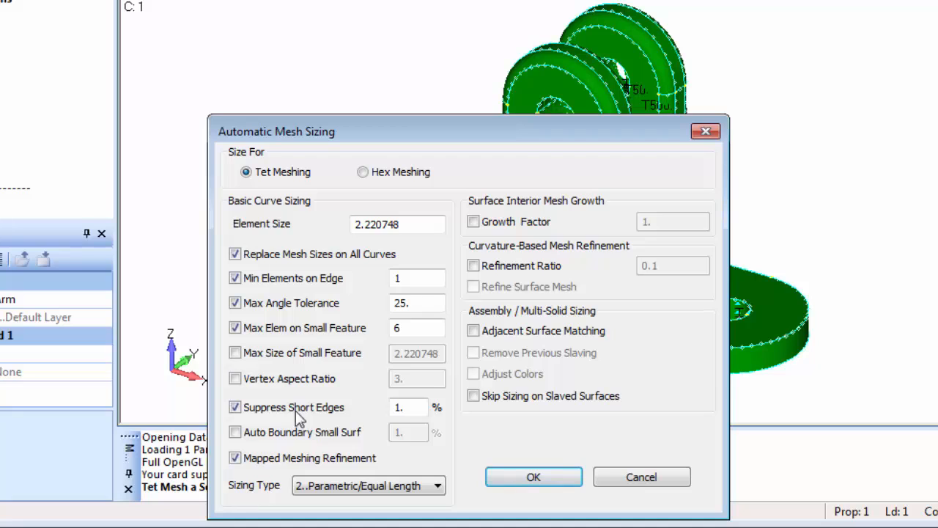
Step: Set the tet mesh element size to 2.5 and the maximum angle tolerance to 15
drag(366, 224, 434, 227)
text(5)
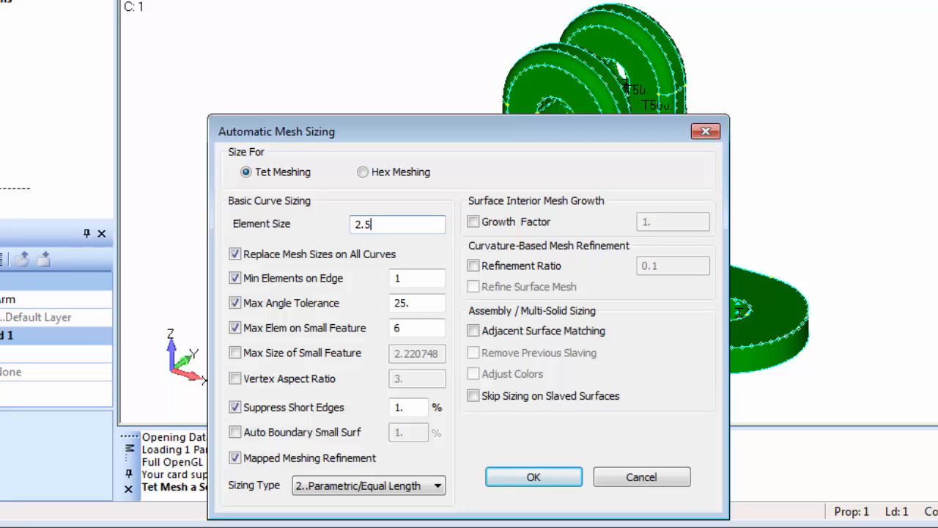
click(398, 305)
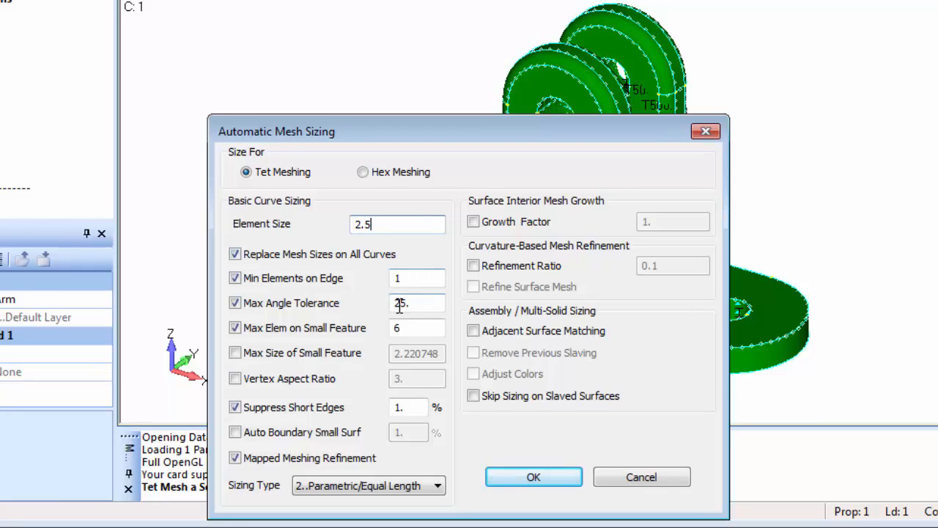
drag(398, 305, 390, 305)
text(1)
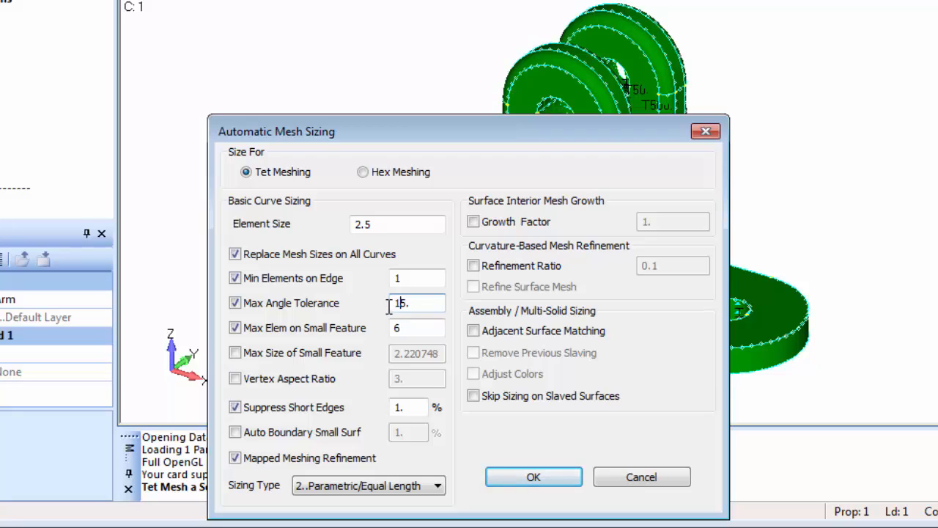
Step: Disable Max Elem on Small Feature and Suppress Short Edges, and generate the tetrahedral mesh on the arm solid
click(234, 329)
click(235, 407)
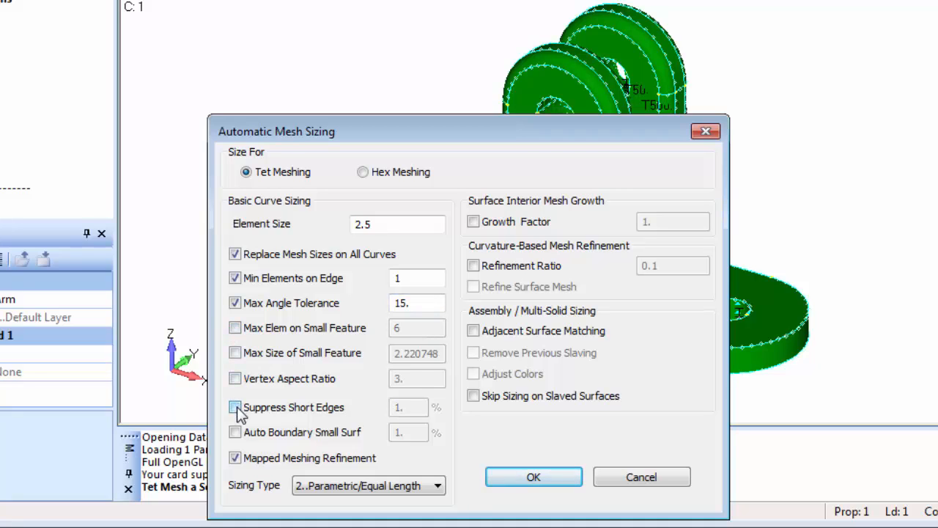
click(520, 484)
click(549, 494)
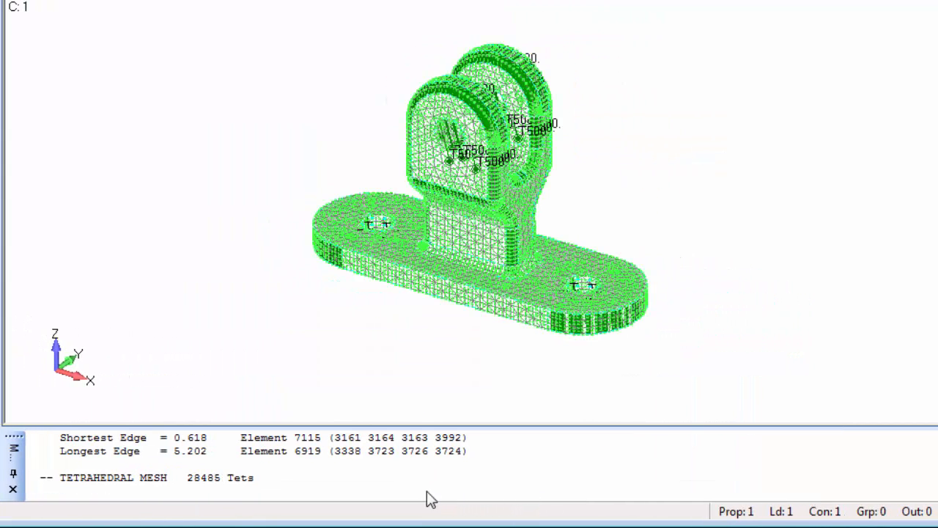
Step: Review the surface and tetrahedral mesh quality report in an enlarged Messages window, and dock the window again
double_click(13, 456)
scroll(240, 270, up, 8)
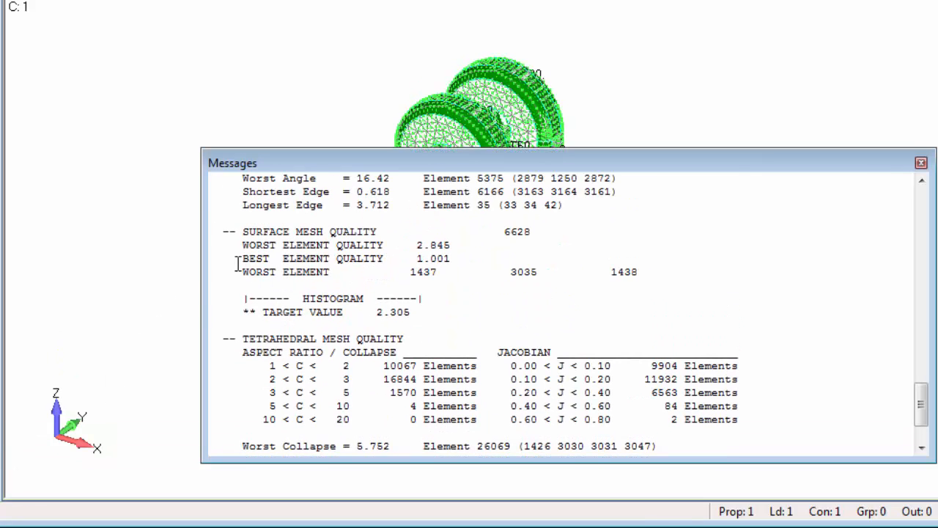
scroll(240, 270, down, 2)
scroll(241, 269, down, 1)
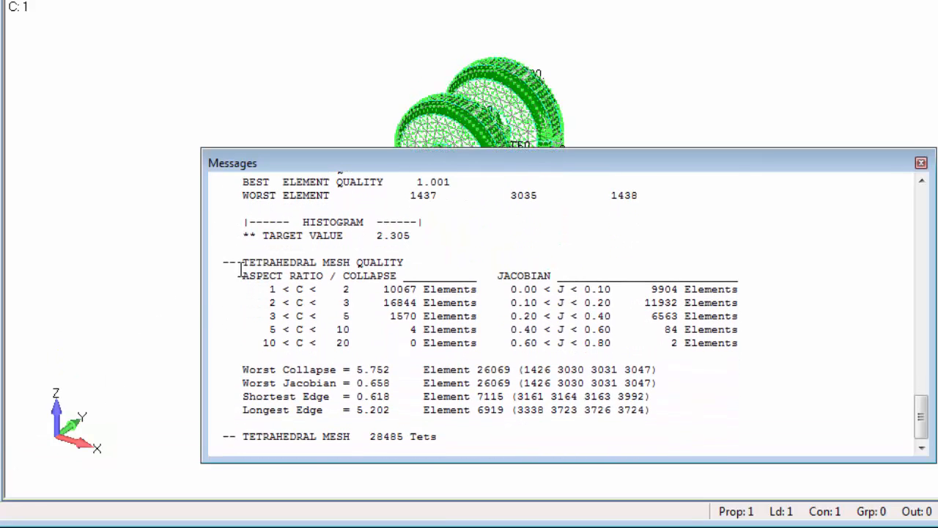
double_click(286, 168)
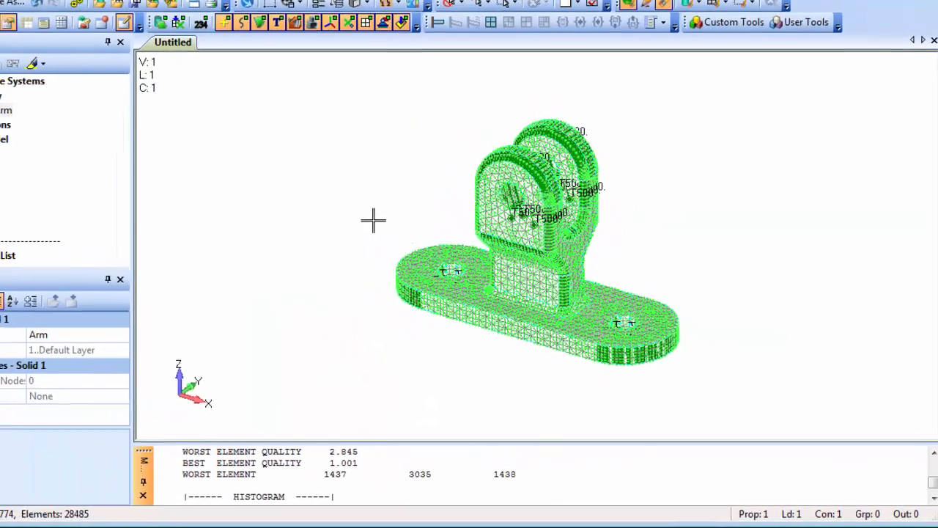
Step: Hide the solid geometry and the nodes so that the element mesh is shown clearly
click(160, 22)
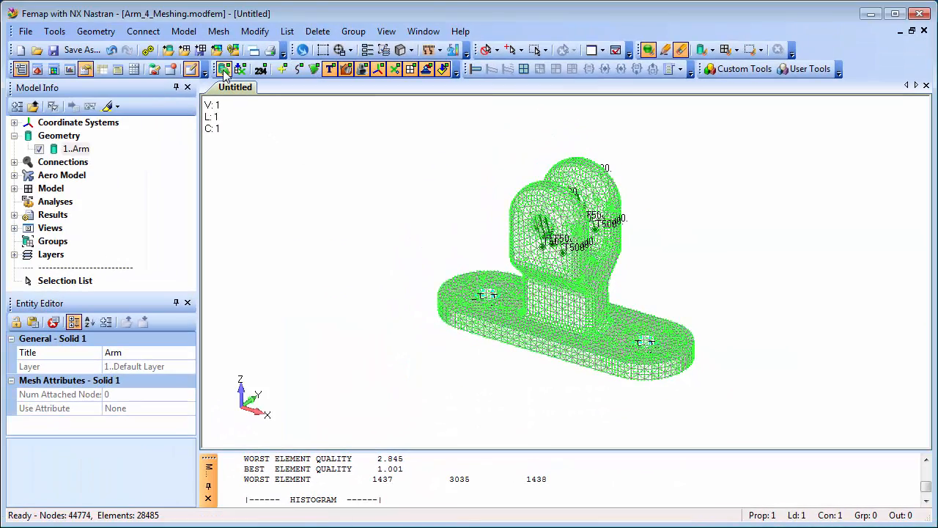
click(392, 70)
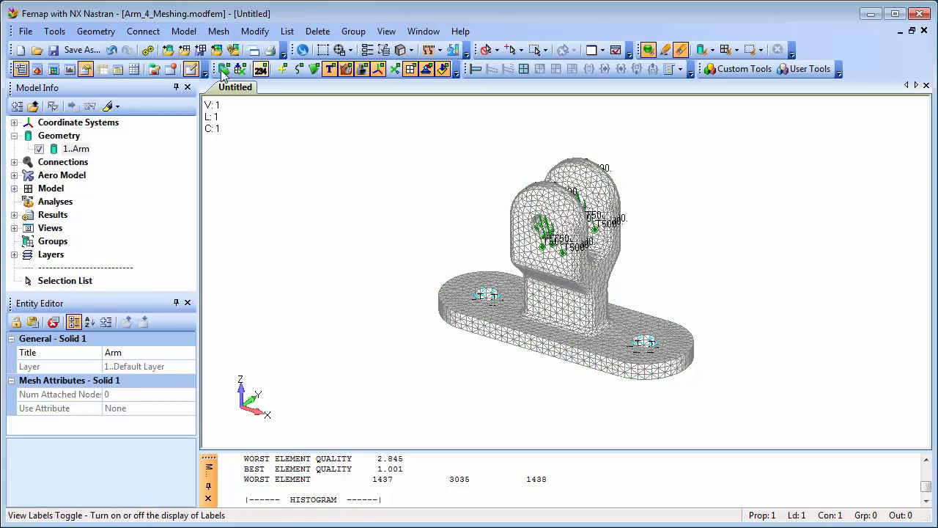
Step: Check the Jacobian plot and maximum quality value using Surface Mesh Quality in the Meshing Toolbox, and close the toolbox
click(40, 70)
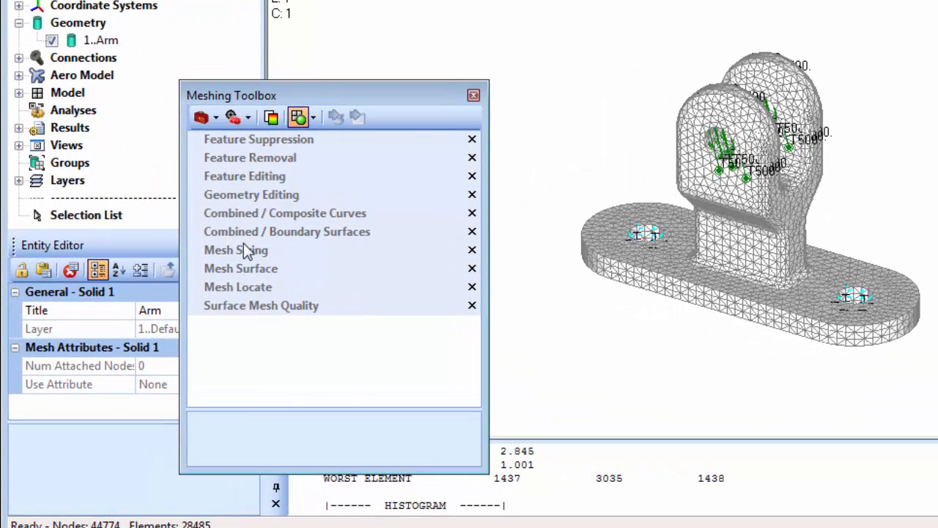
click(279, 305)
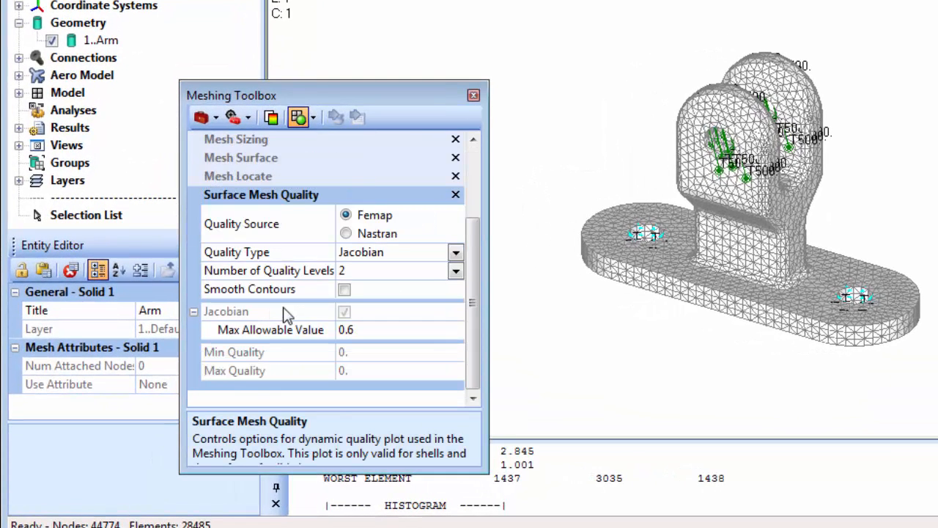
click(271, 117)
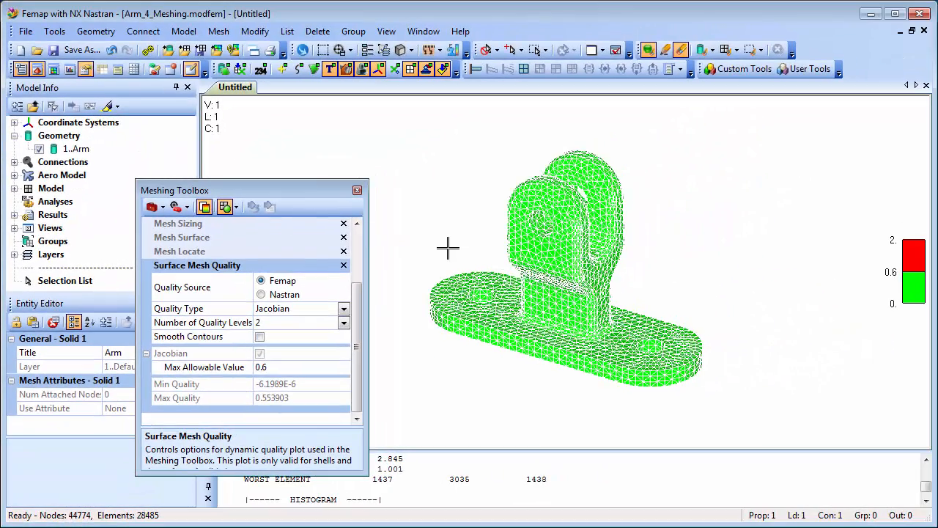
scroll(450, 252, up, 2)
mouse_move(454, 184)
middle_down()
mouse_move(454, 372)
mouse_move(457, 190)
mouse_move(449, 178)
middle_up()
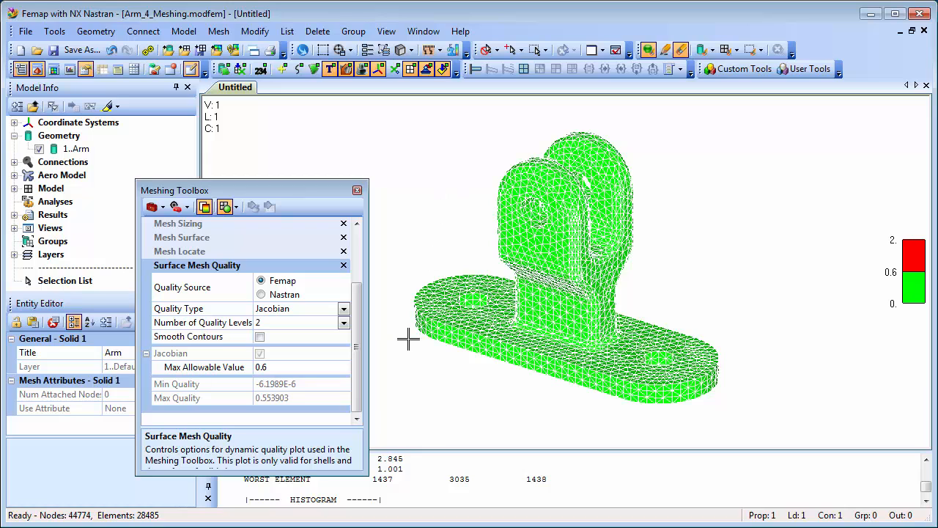
click(311, 400)
drag(311, 399, 247, 400)
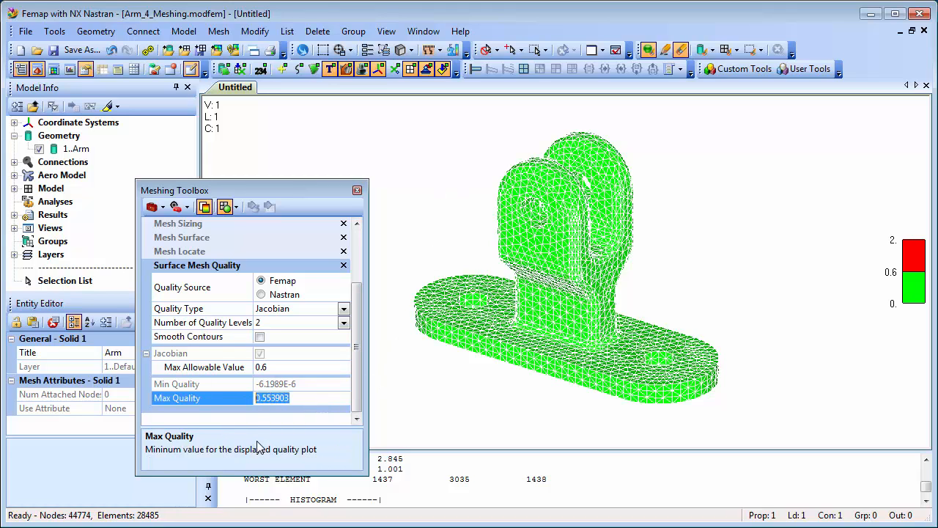
click(38, 68)
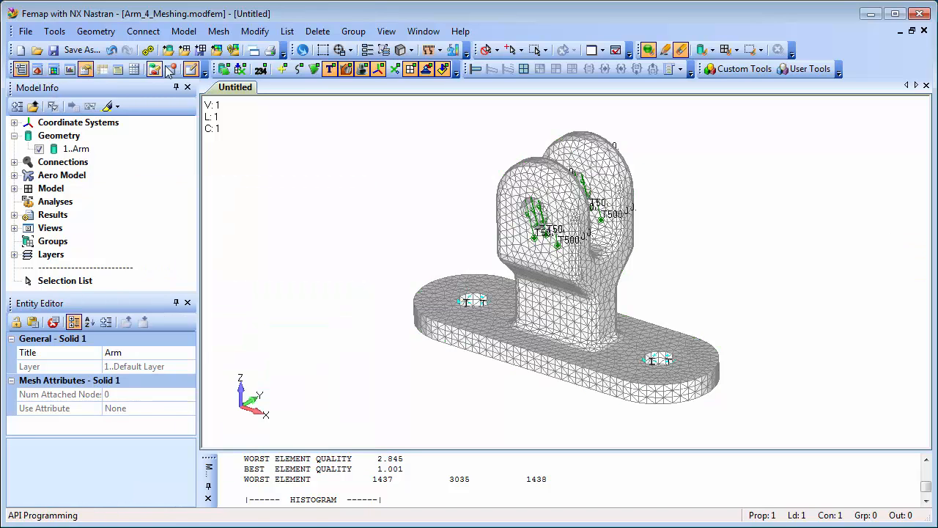
Step: Switch the element display to Property Colors
click(406, 56)
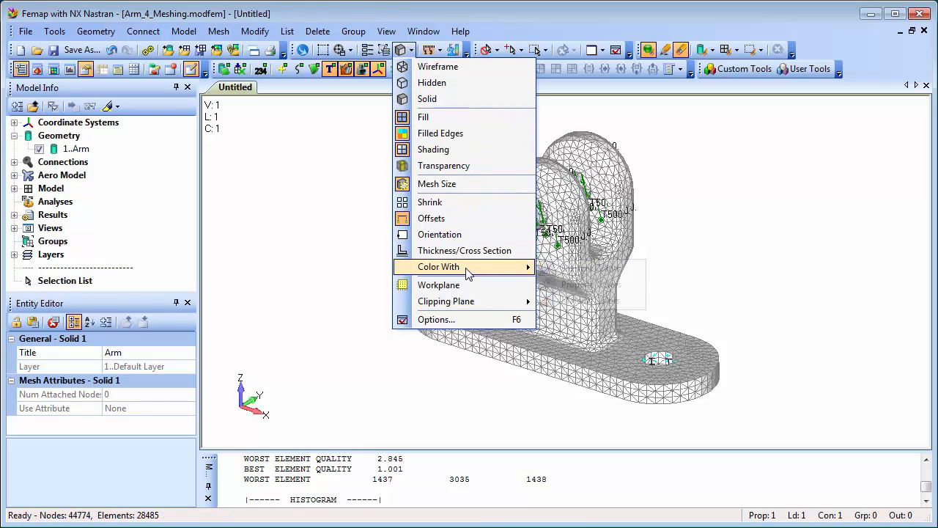
mouse_move(469, 270)
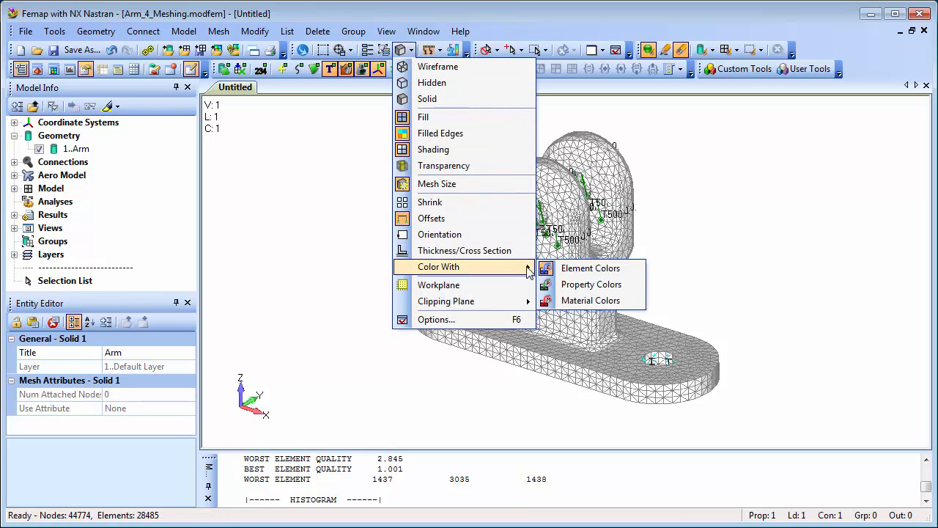
click(633, 294)
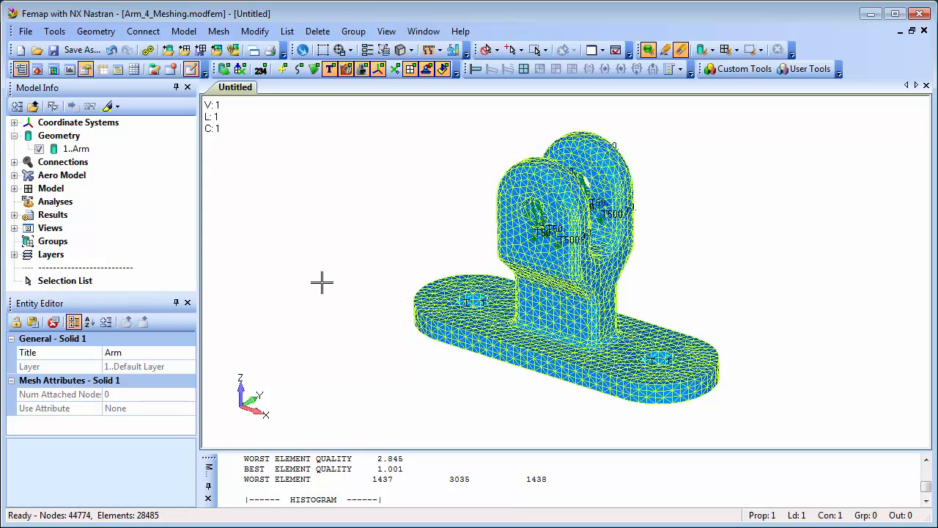
Step: Change the color of the Al 2024 Solid property to dark green, color 10
click(14, 188)
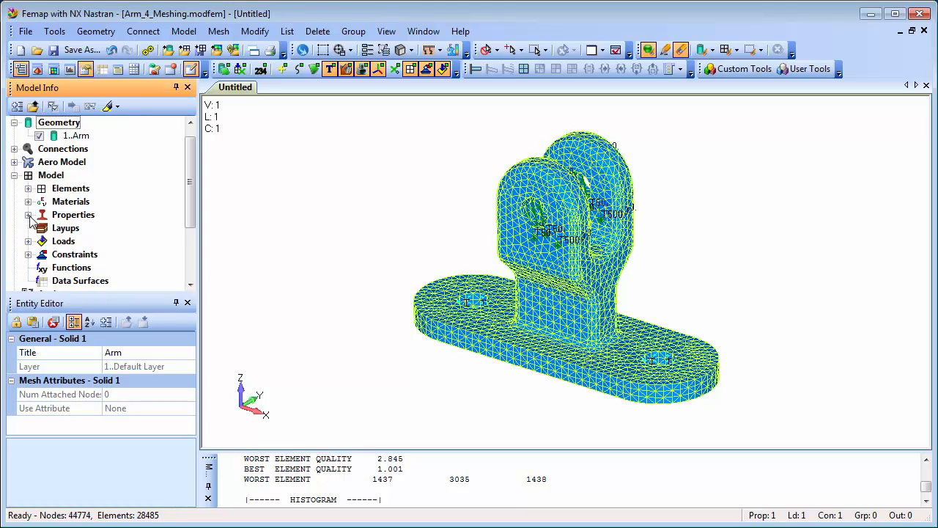
click(28, 215)
right_click(129, 233)
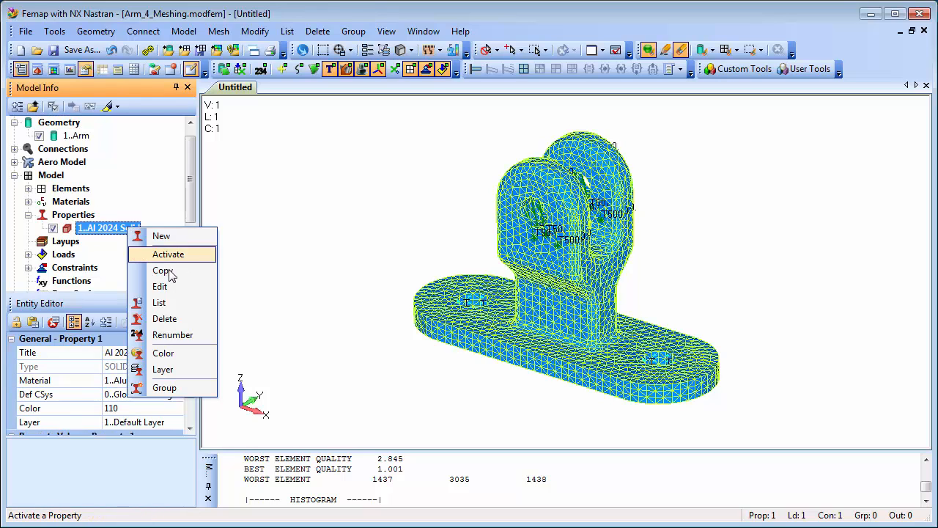
click(163, 353)
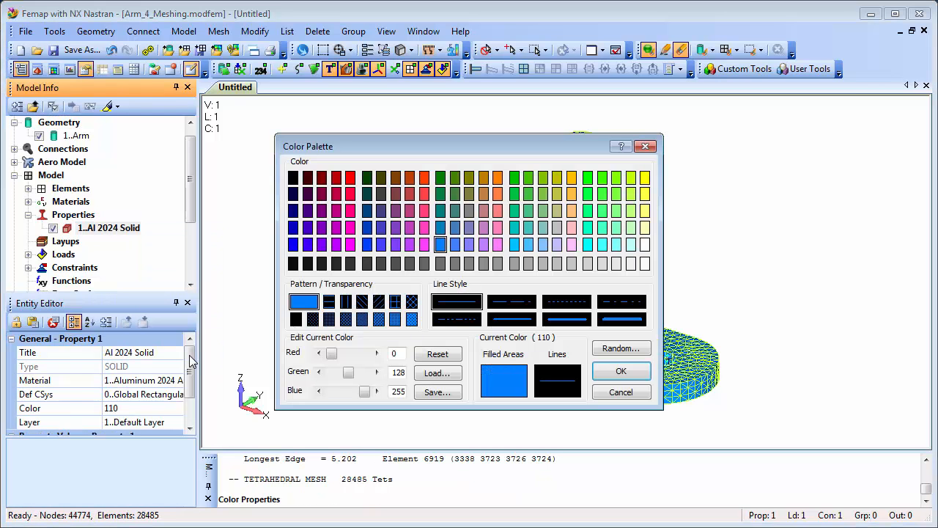
click(442, 179)
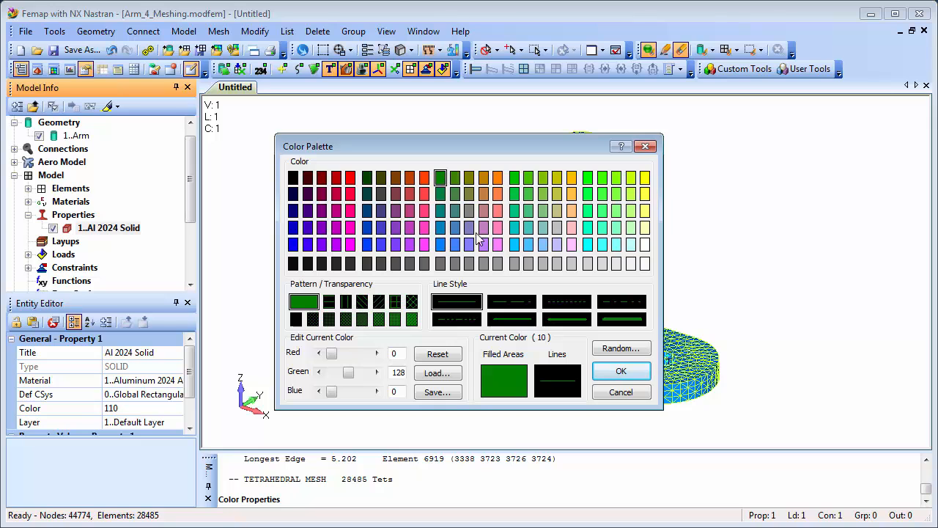
click(621, 372)
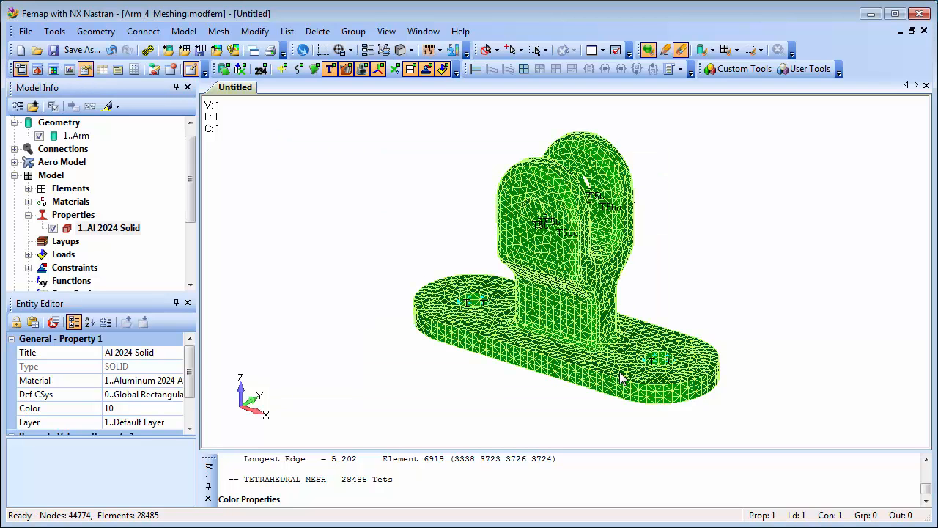
Step: Create an analysis set titled "Bearing Load Static Test" with NX Nastran, the Static type and the integrated solver
drag(192, 187, 192, 223)
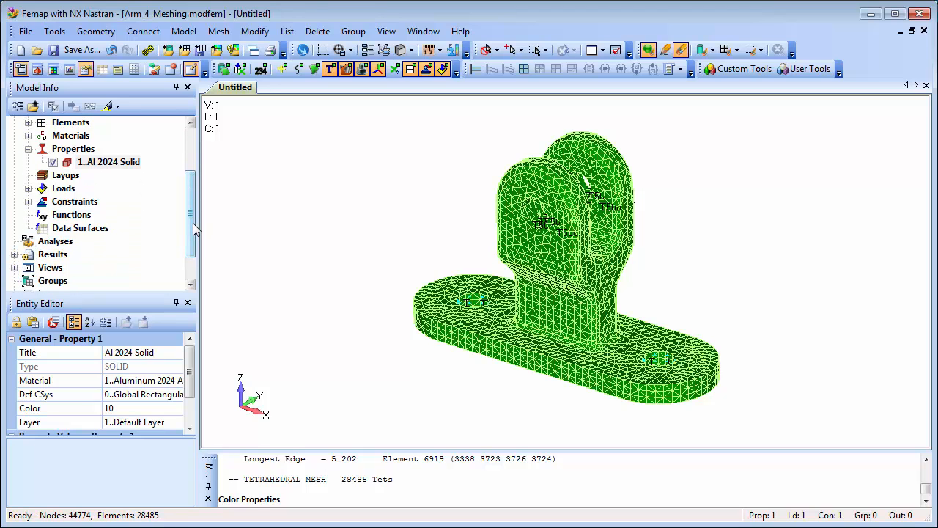
right_click(67, 246)
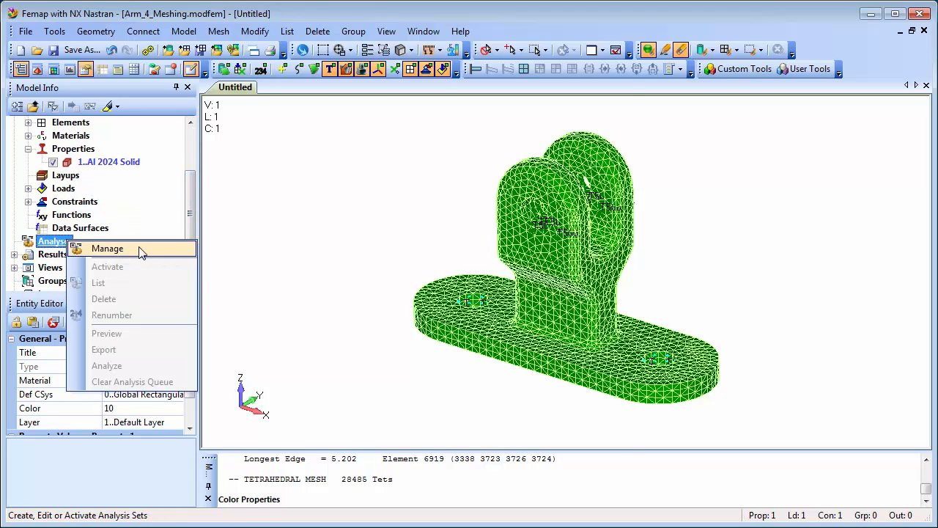
click(146, 251)
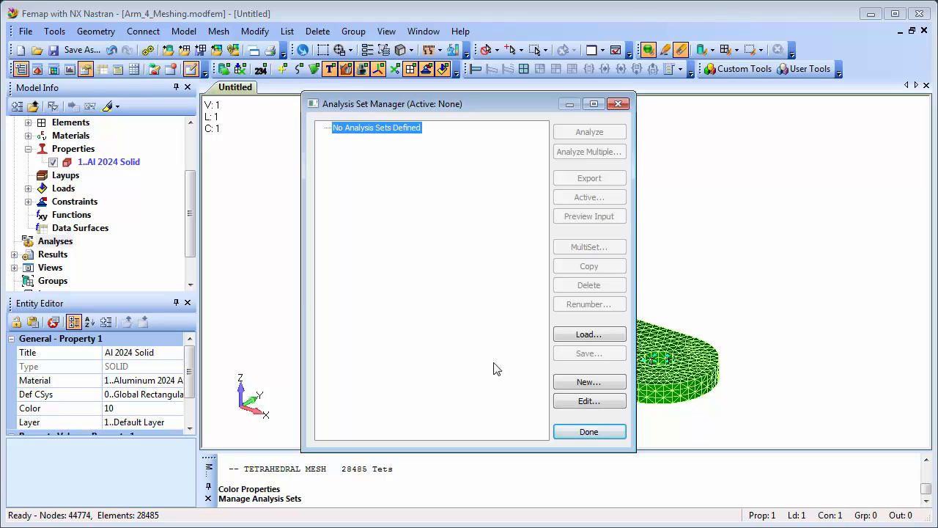
click(589, 383)
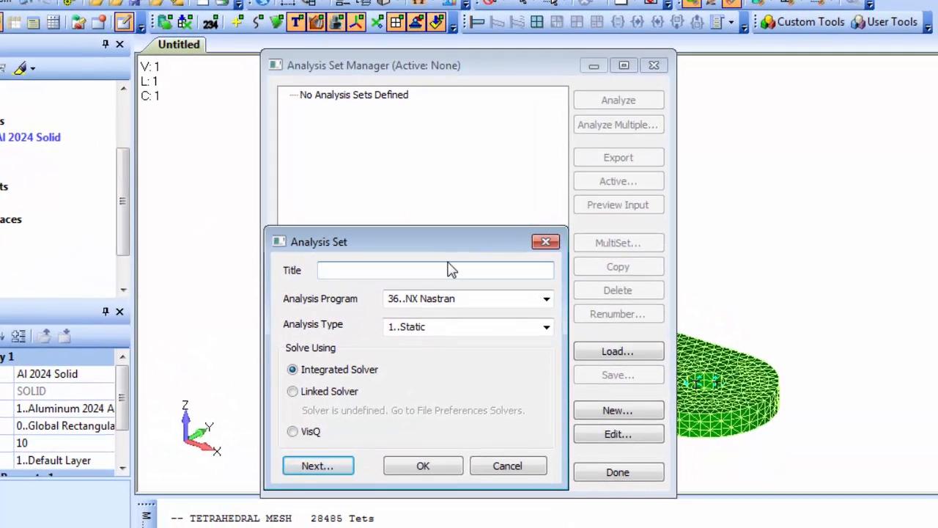
text(Bearing Load Static Te)
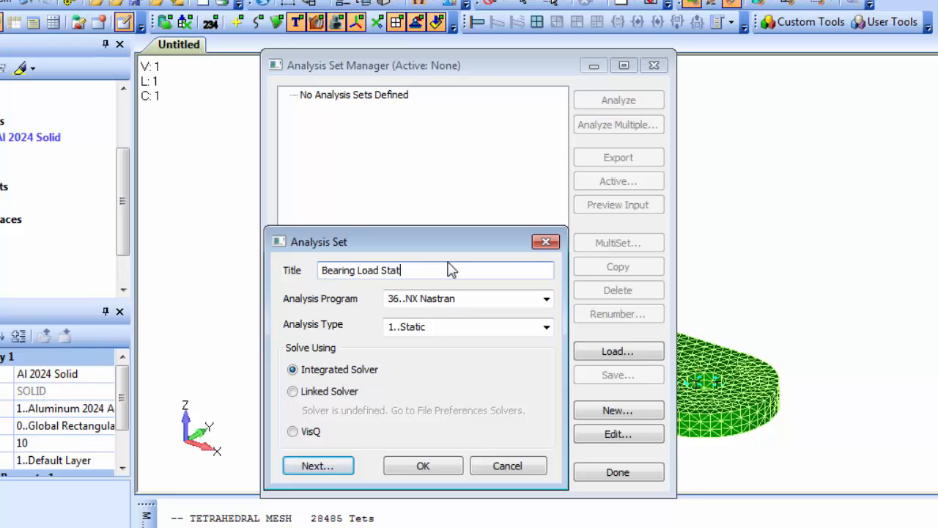
text(st)
click(423, 468)
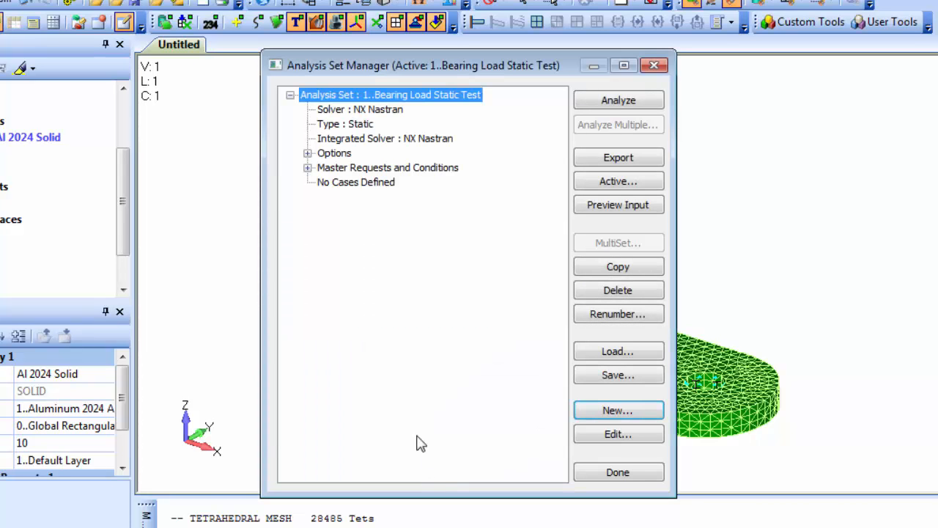
Step: Check the constraints and loads in the analysis set's master boundary conditions, and run the analysis
click(308, 168)
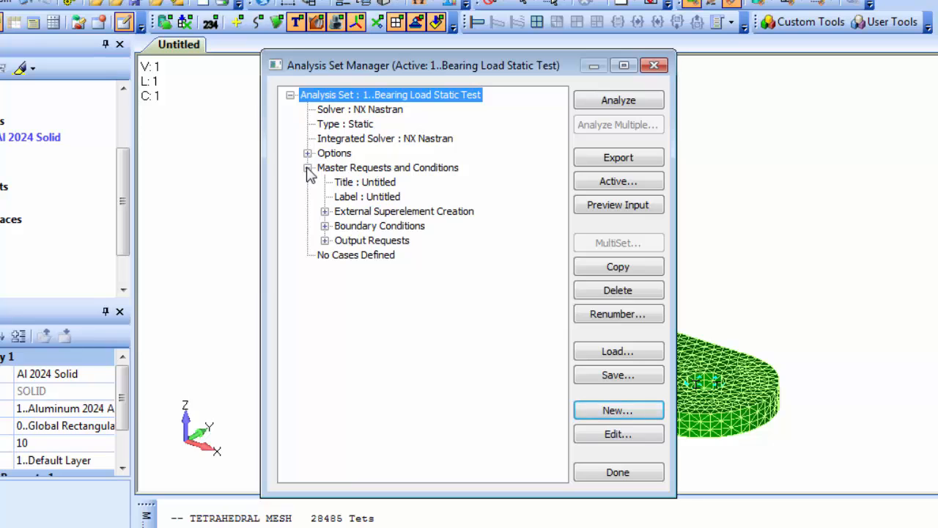
click(325, 226)
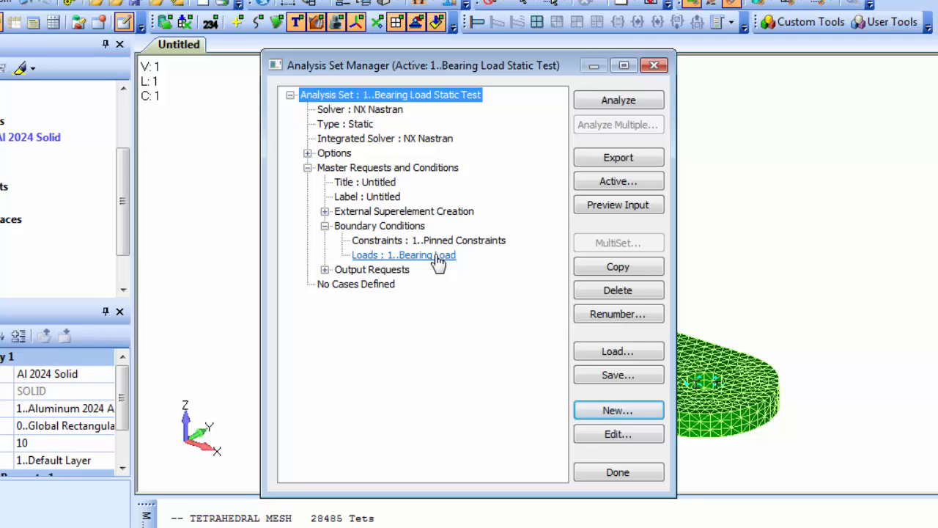
click(629, 104)
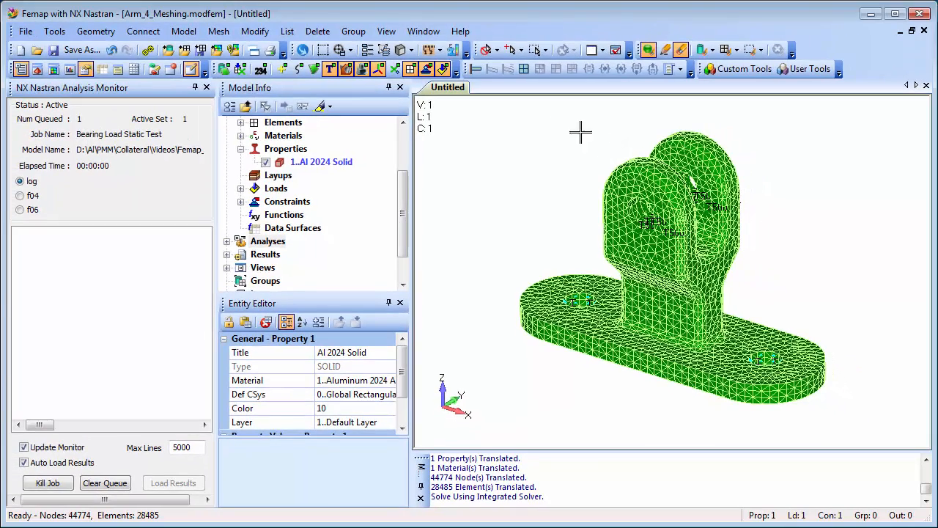
Step: Examine the solver log in the undocked NX Nastran Analysis Monitor, and close the monitor
double_click(168, 89)
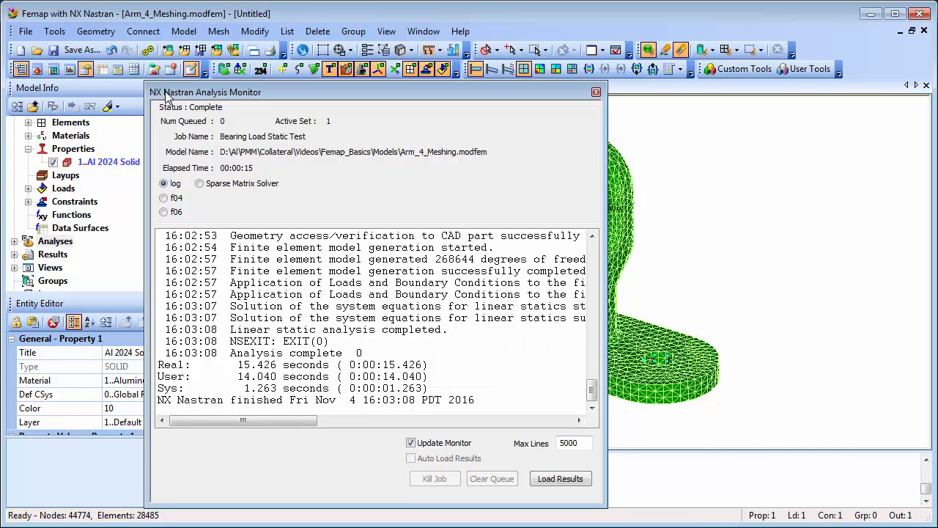
click(596, 93)
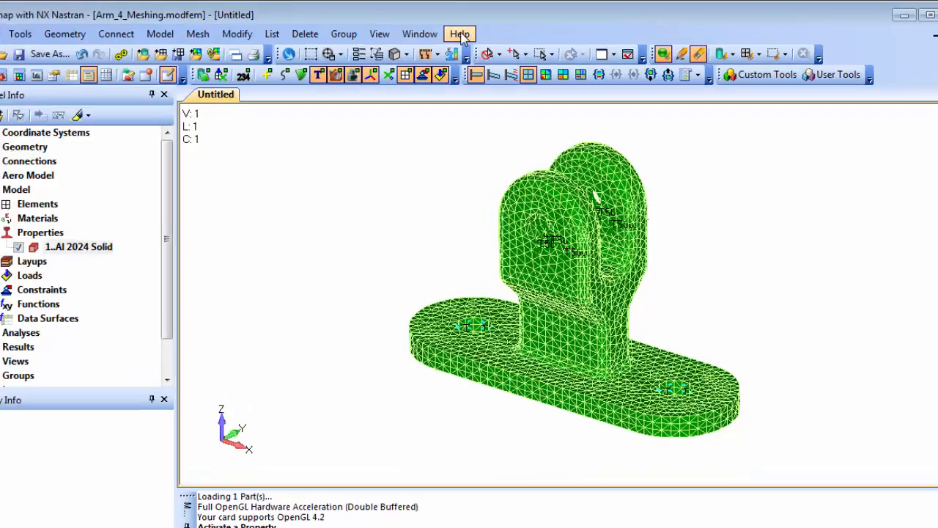
click(460, 31)
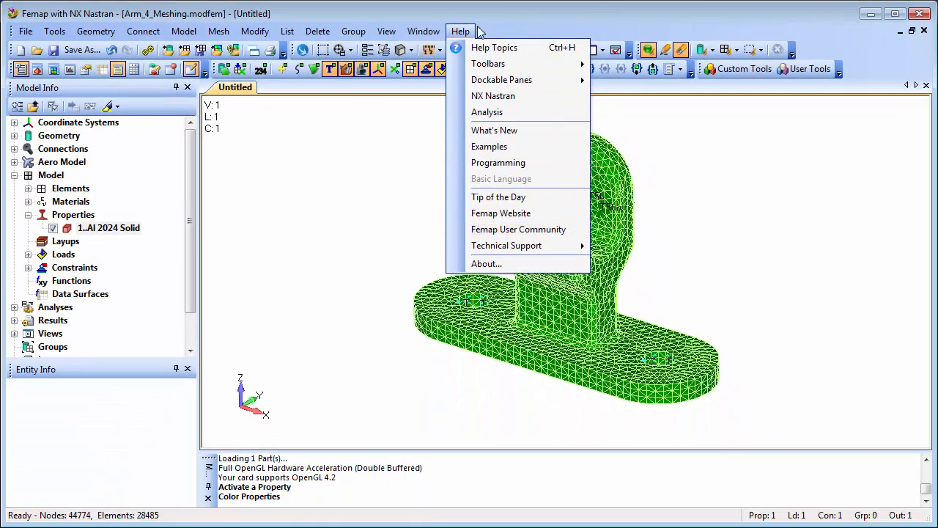
click(478, 32)
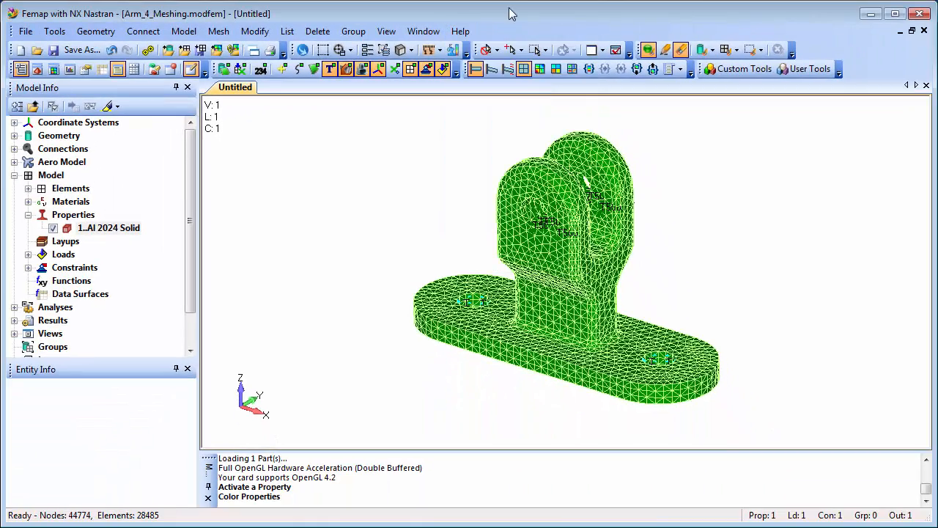